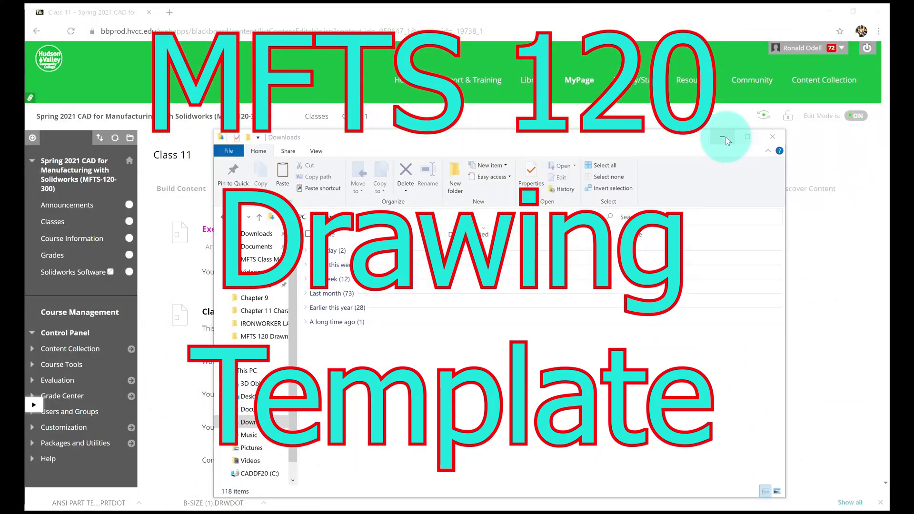
Download B-SIZE.DRWDOT and ANSI PART TEMPLATE.PRTDOT from the Exercise Template Files item and show the downloads in their folder.
click(723, 138)
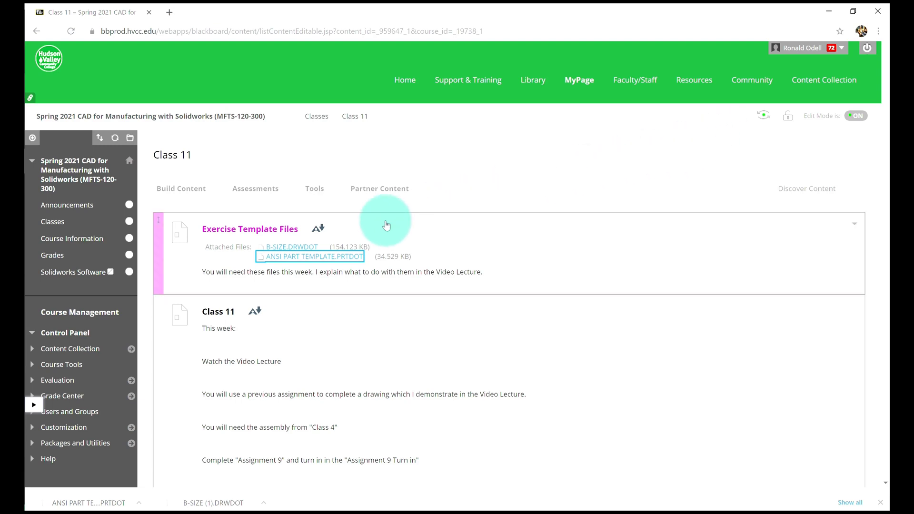
click(289, 247)
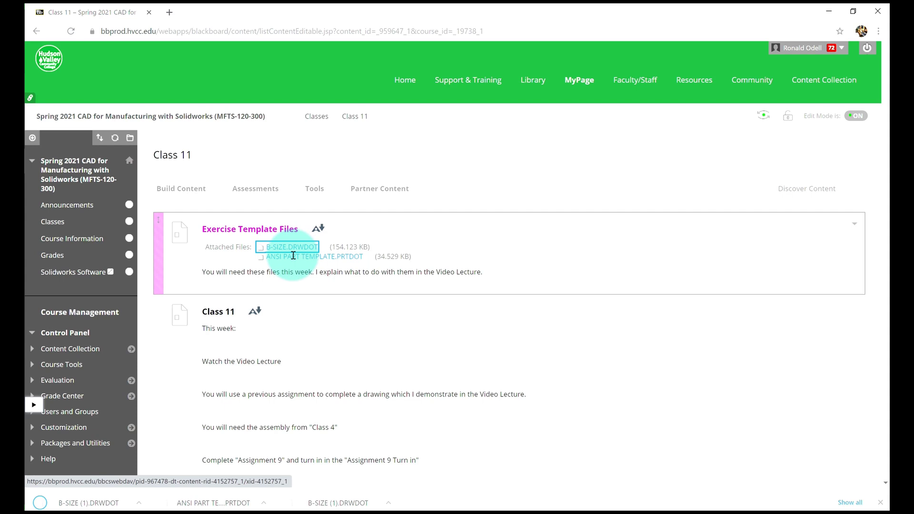
click(293, 257)
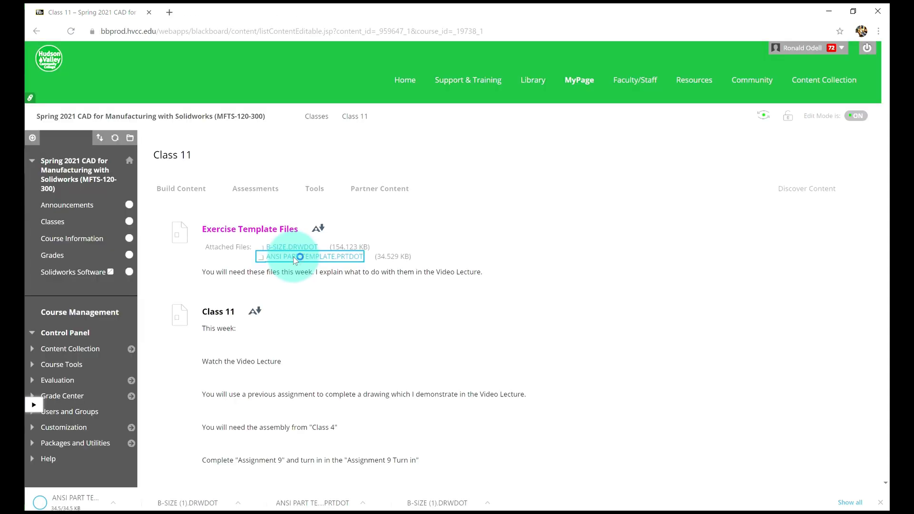
click(139, 503)
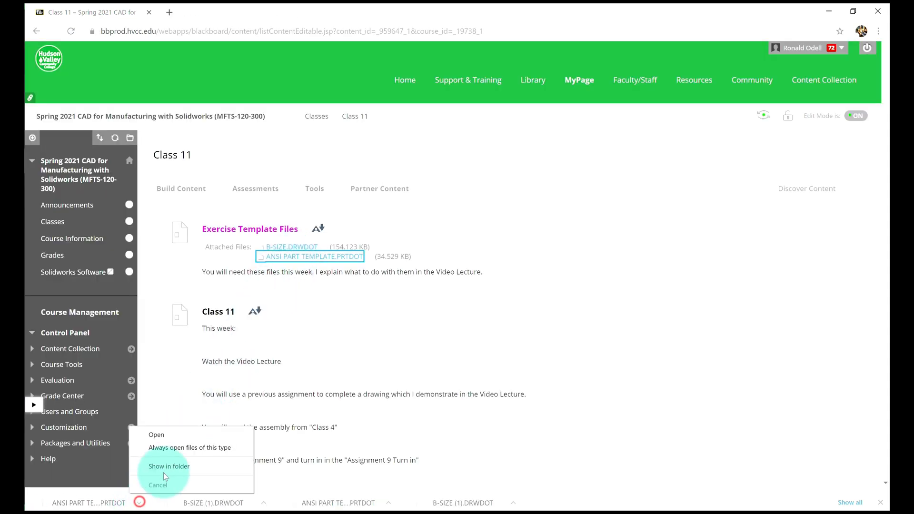
click(167, 467)
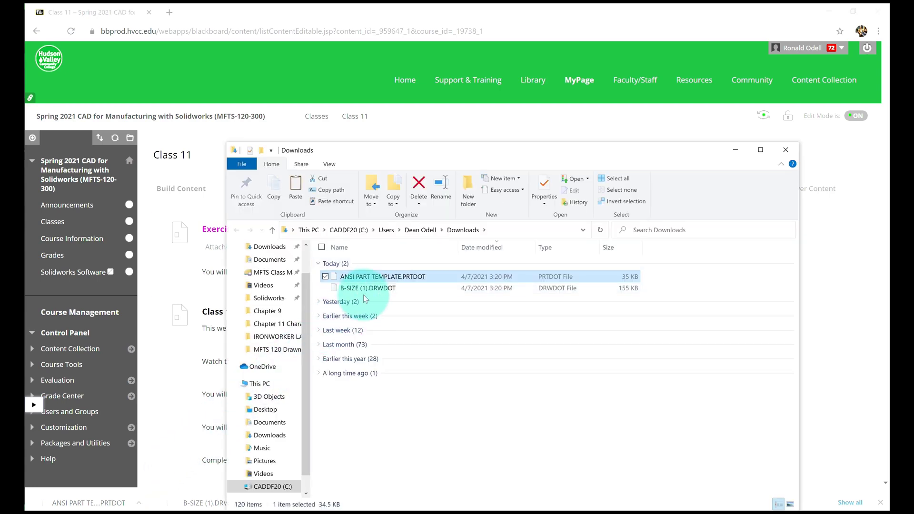
Copy the downloaded ANSI PART TEMPLATE.PRTDOT and B-SIZE (1).DRWDOT files into the SOLIDWORKS TEMPLATES folder on the desktop.
ctrl+click(372, 288)
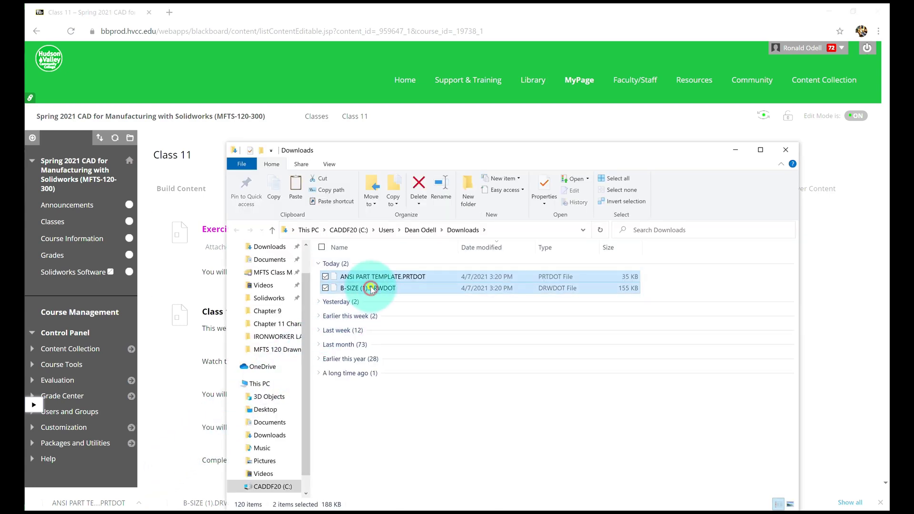
right_click(371, 289)
click(301, 386)
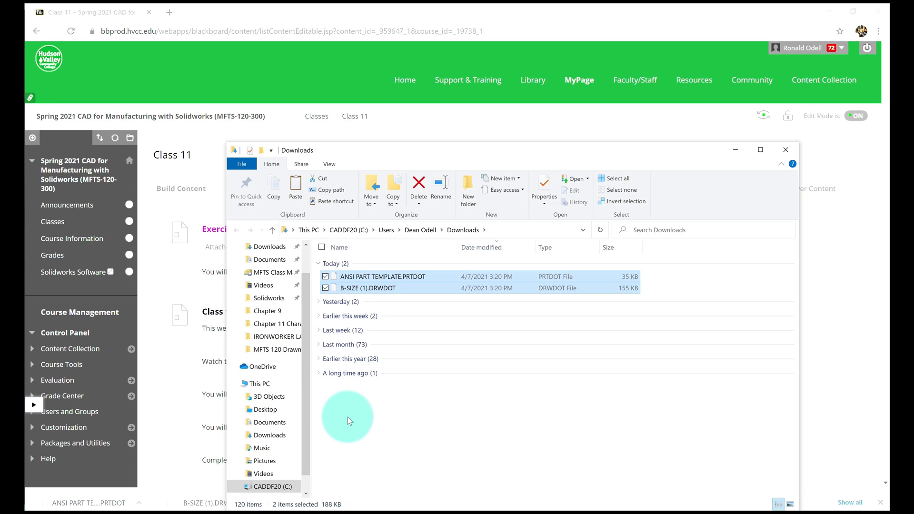
click(265, 411)
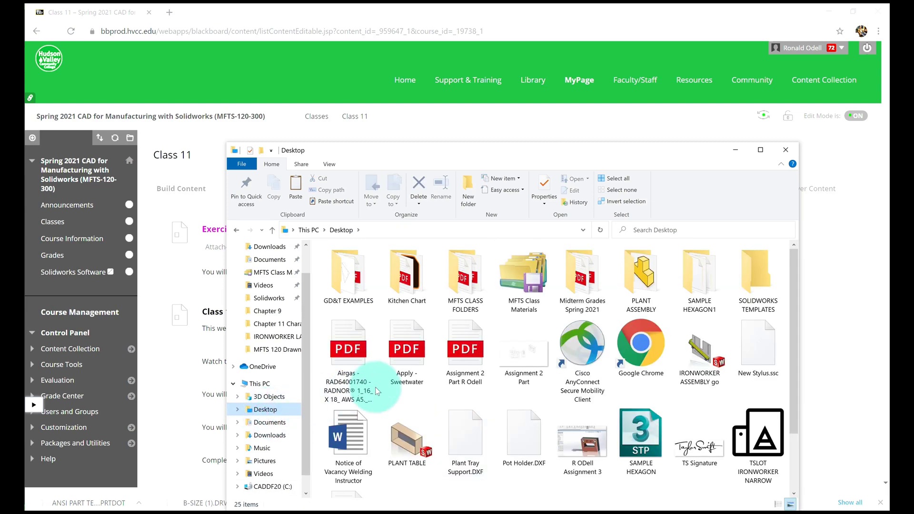
click(741, 307)
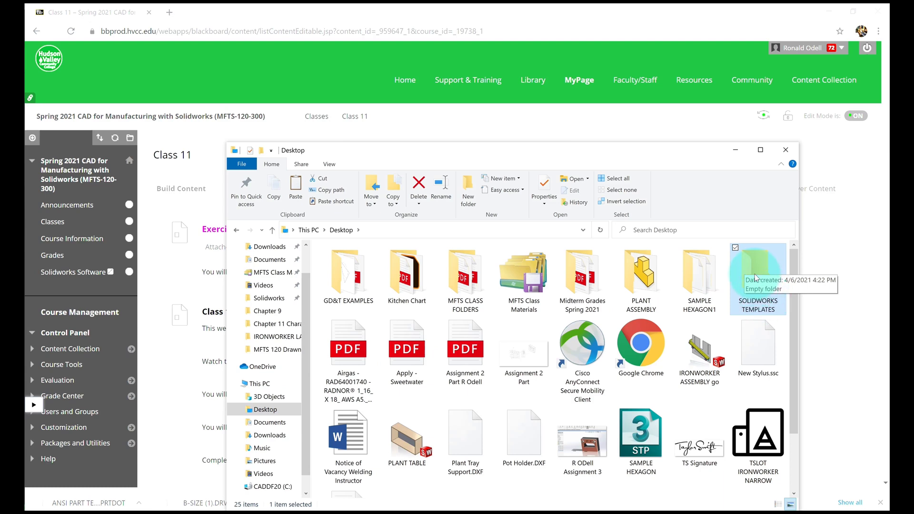
click(756, 277)
double_click(756, 277)
right_click(377, 293)
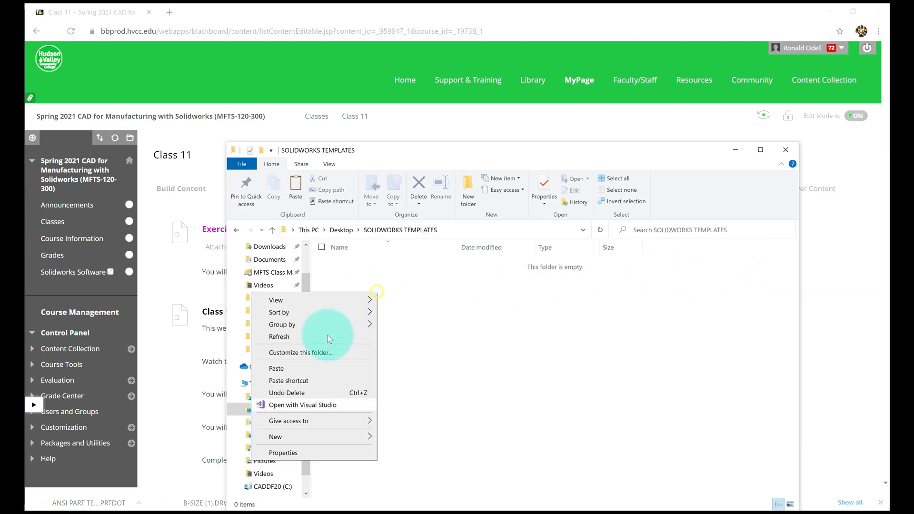
click(287, 371)
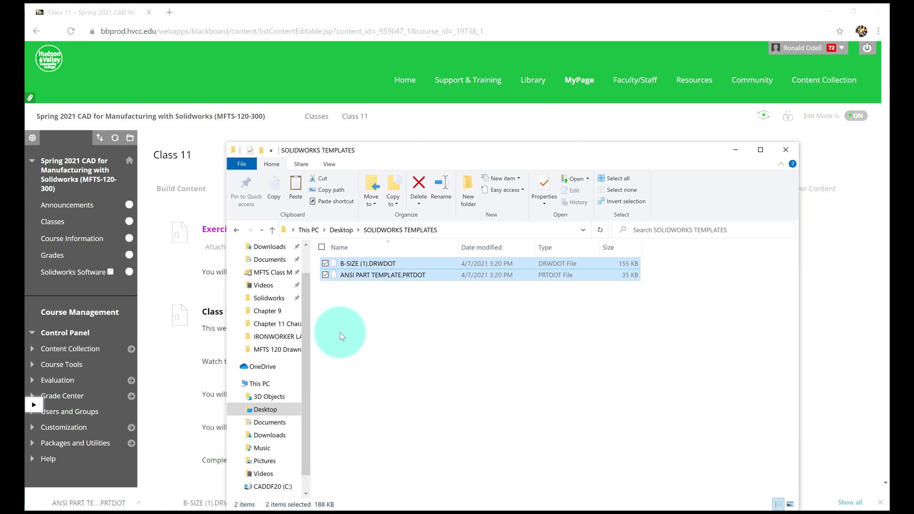
click(366, 314)
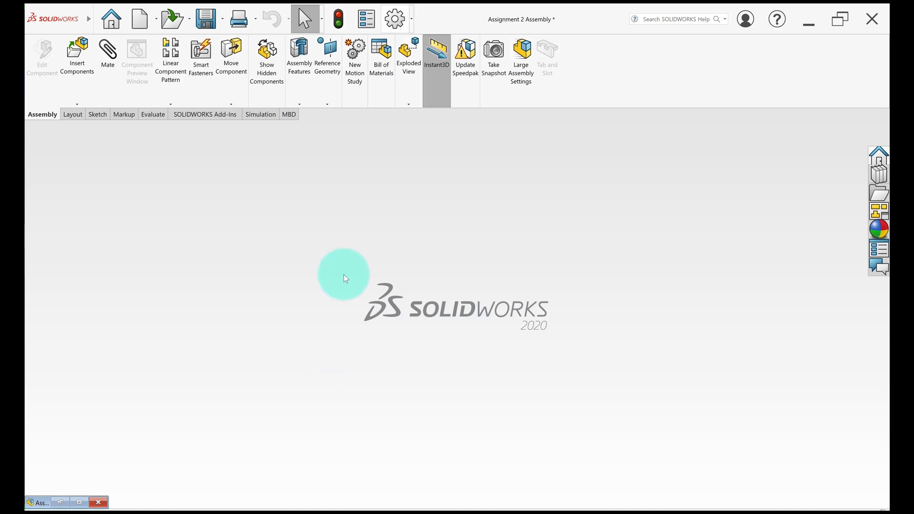
In SOLIDWORKS, add the desktop's SOLIDWORKS TEMPLATES folder to the Document Templates file locations in the system options.
click(395, 22)
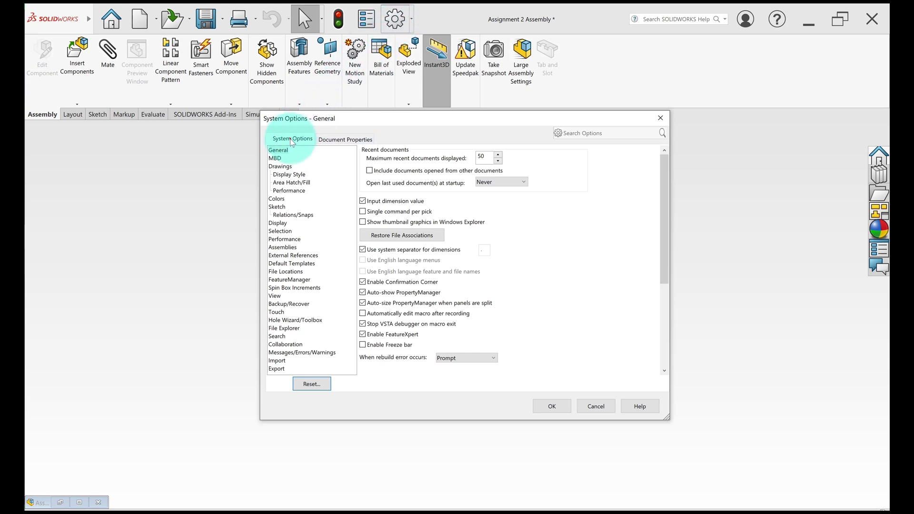
click(291, 140)
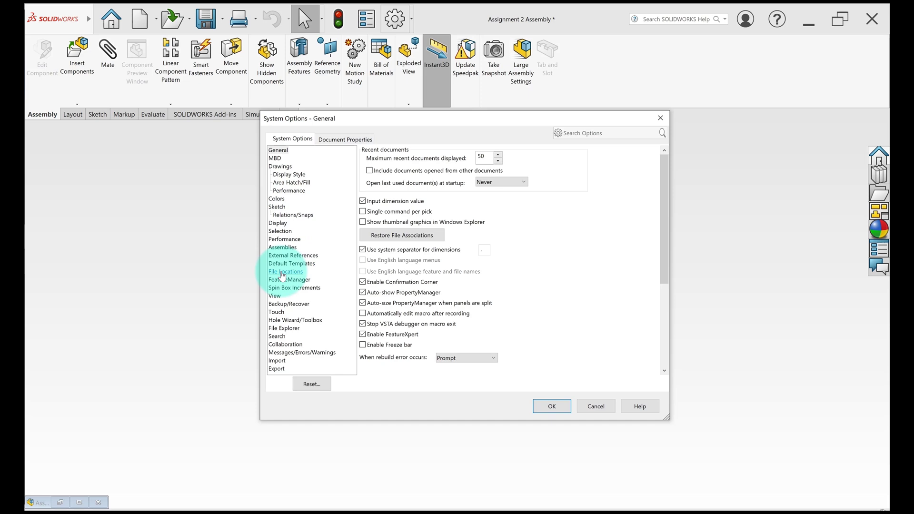
click(284, 272)
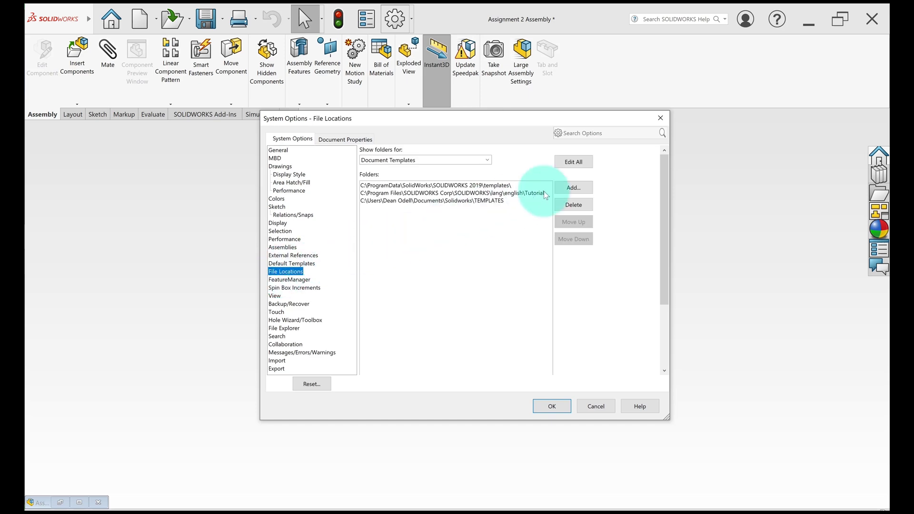
click(574, 187)
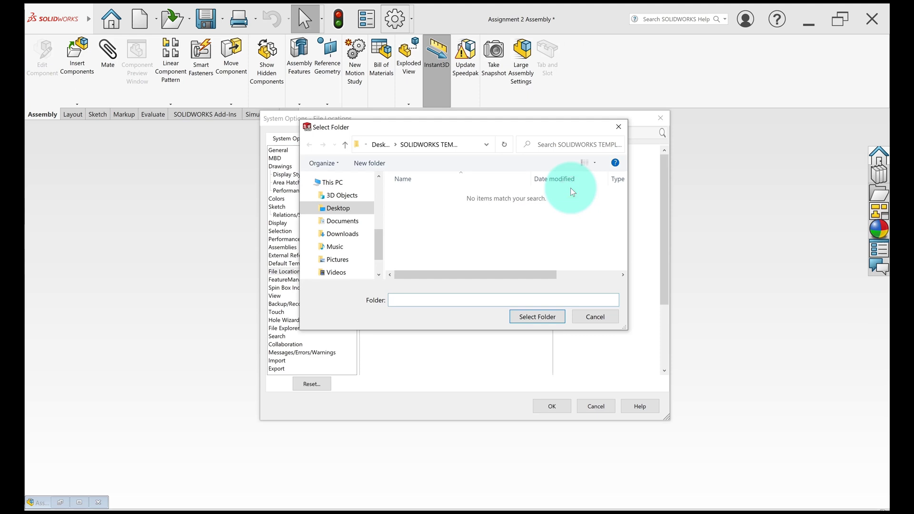
click(338, 225)
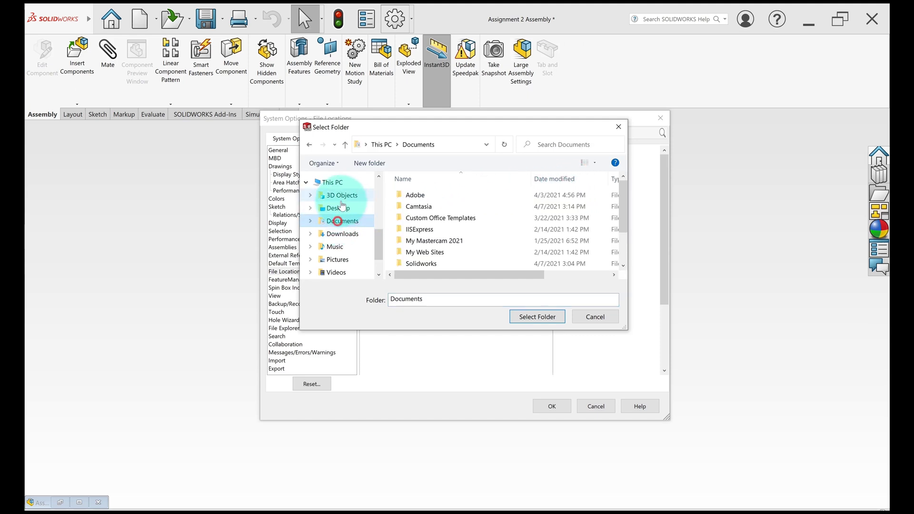
click(339, 196)
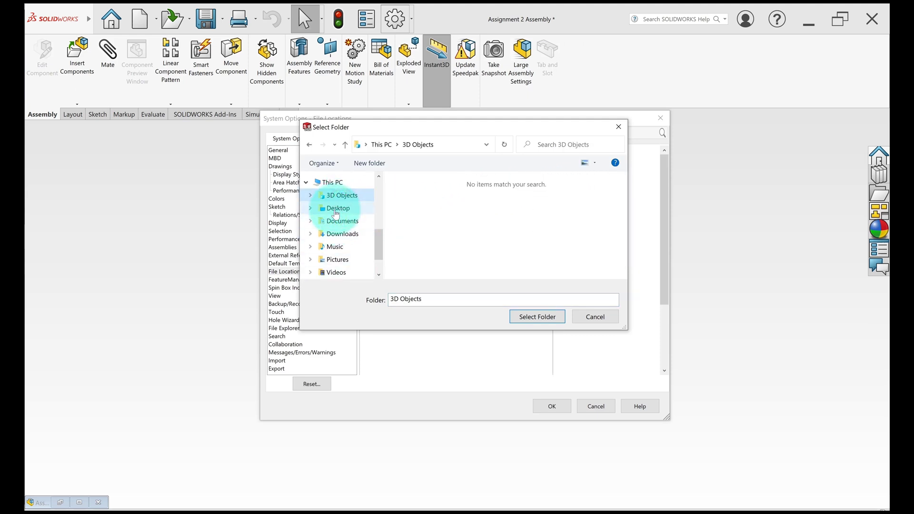
click(336, 209)
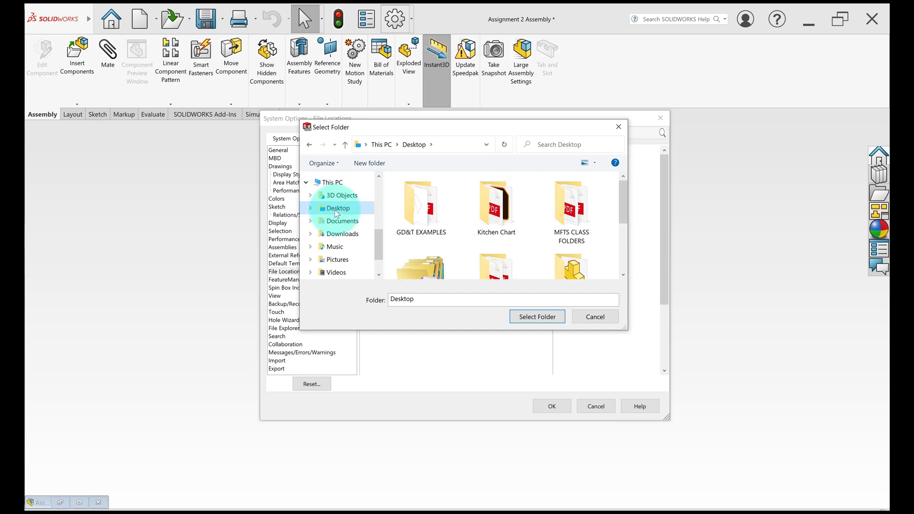
click(487, 253)
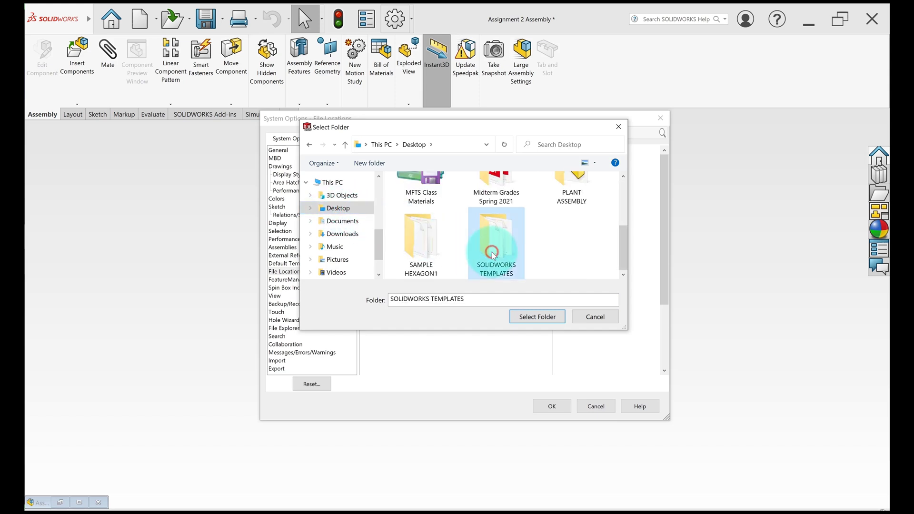
click(502, 247)
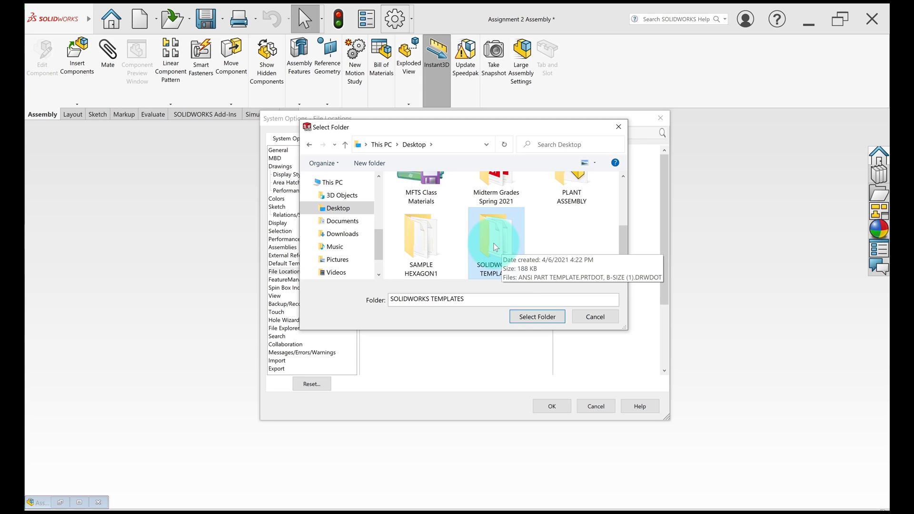
double_click(497, 247)
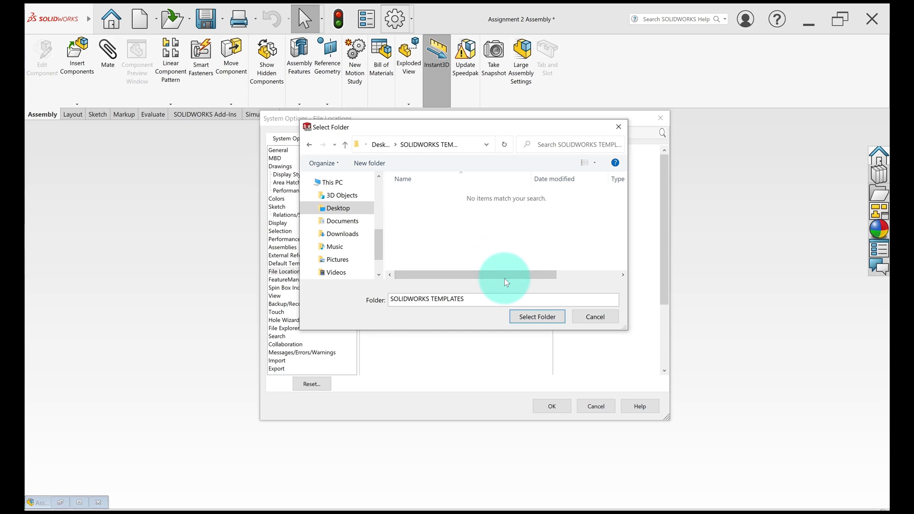
click(545, 318)
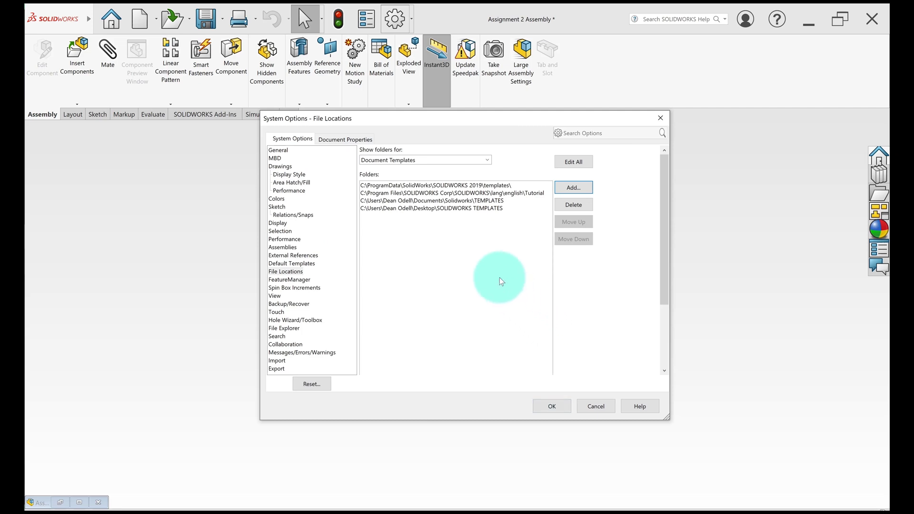
Apply the file location settings, accept the added search path and allow the SolidWorks elevation request.
click(426, 209)
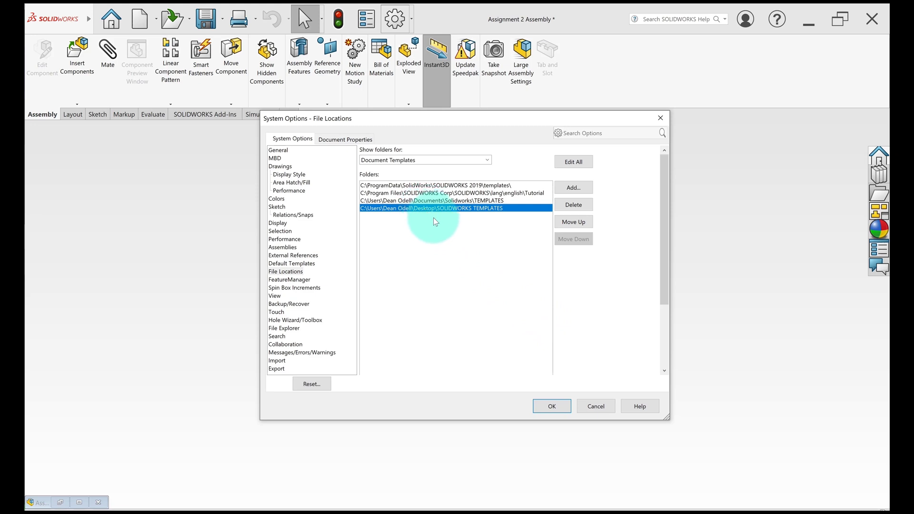
click(552, 406)
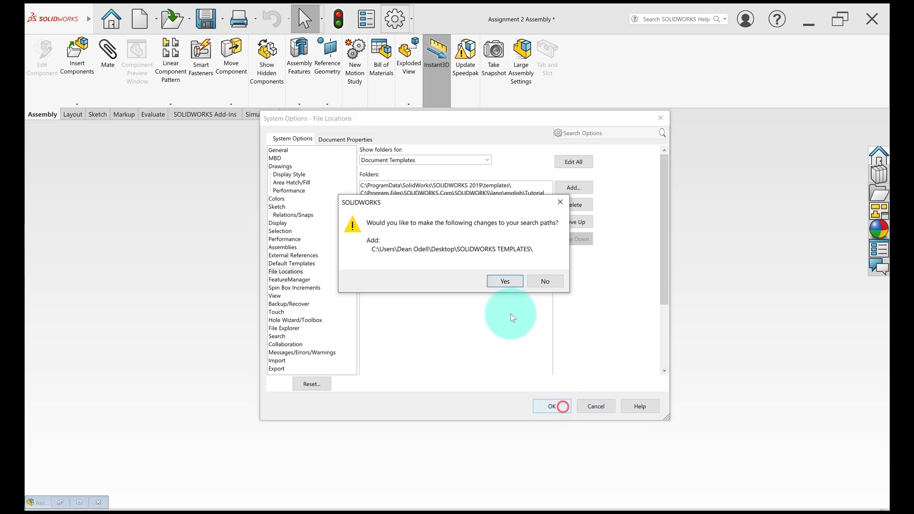
click(493, 281)
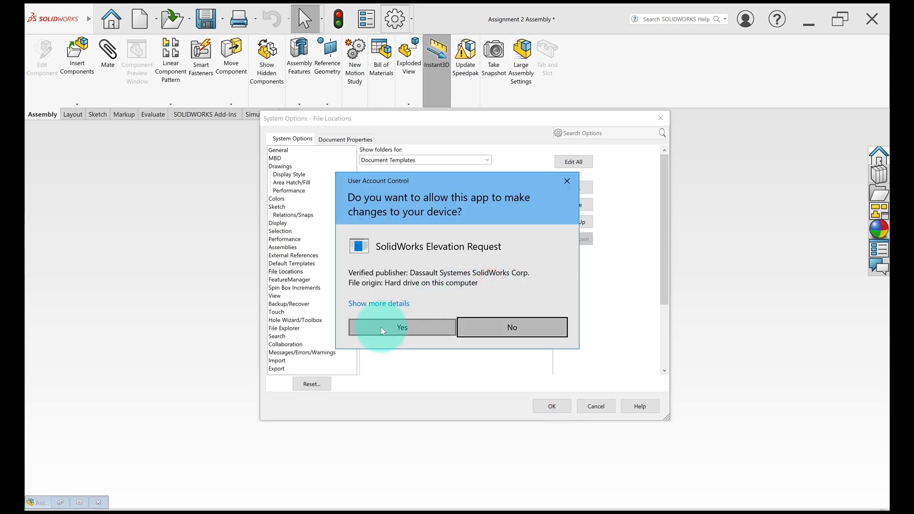
click(381, 327)
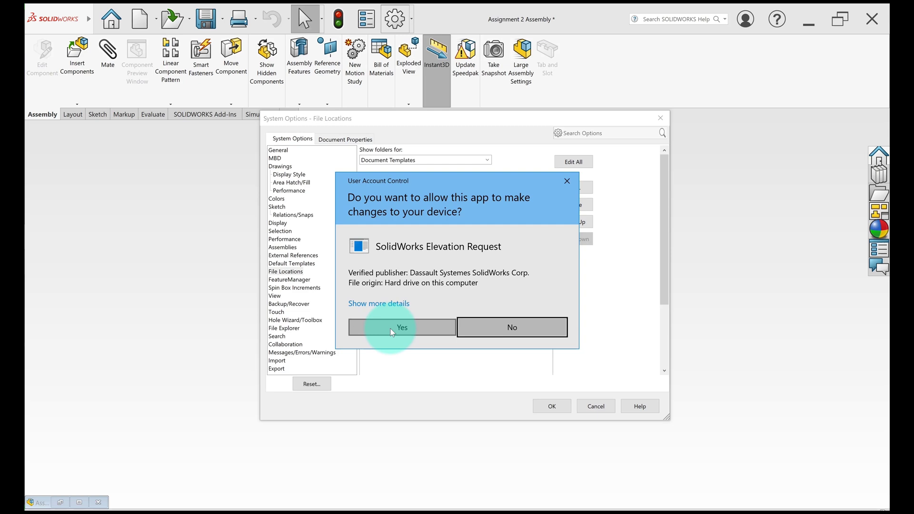
click(391, 329)
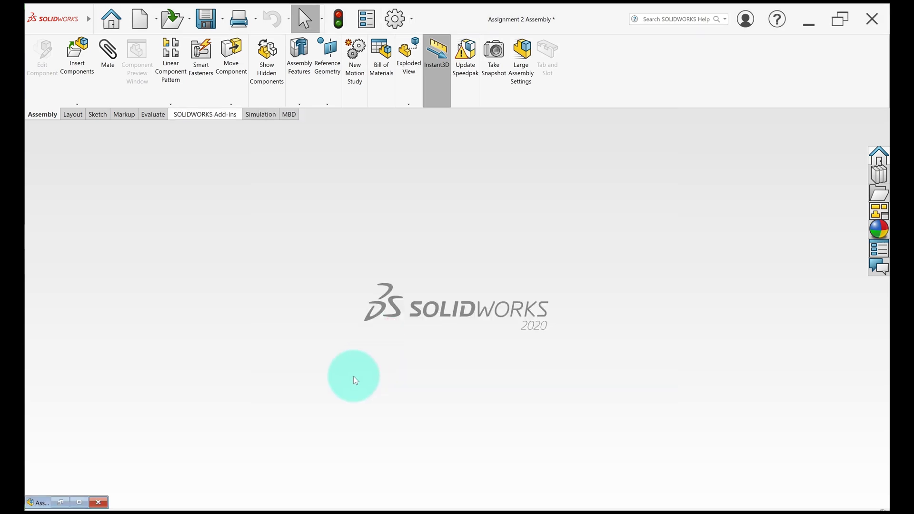
Create a new part document from the ANSI PART TEMPLATE in the SOLIDWORKS TEMPLATES group, using the advanced template view.
click(141, 17)
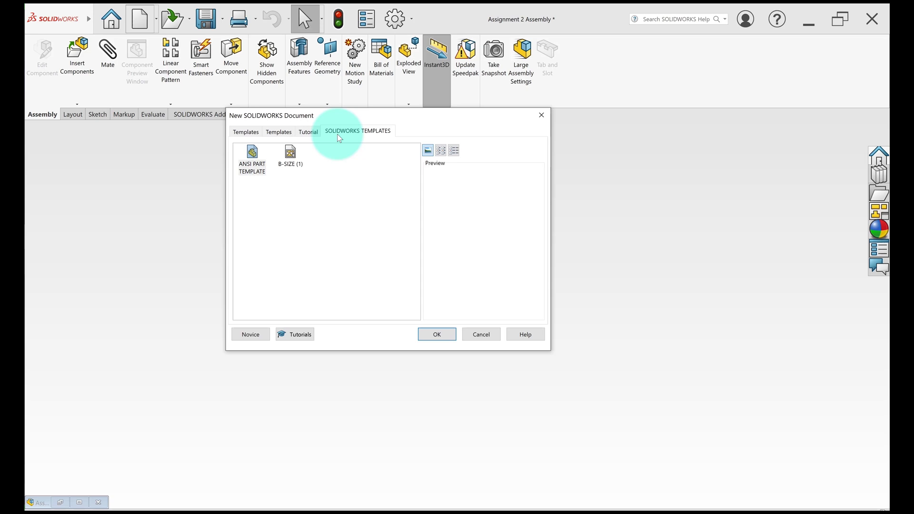
click(307, 133)
click(272, 132)
click(236, 133)
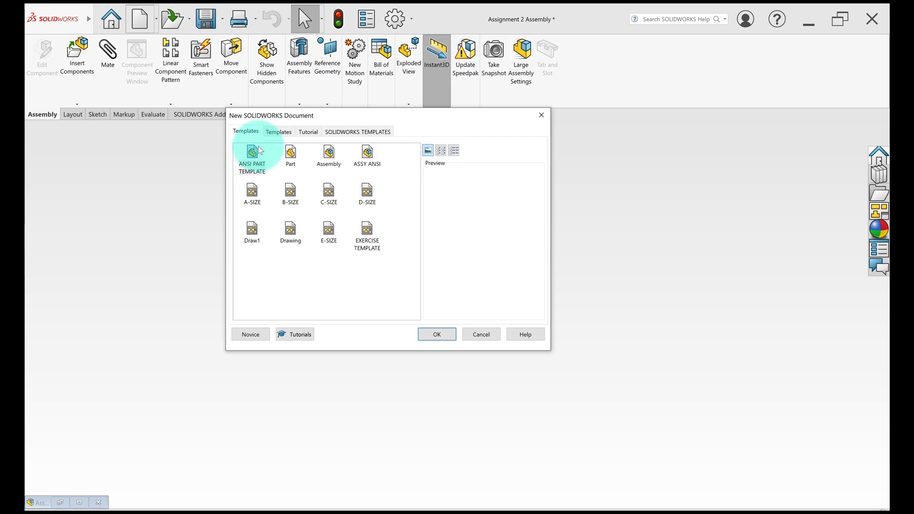
click(343, 133)
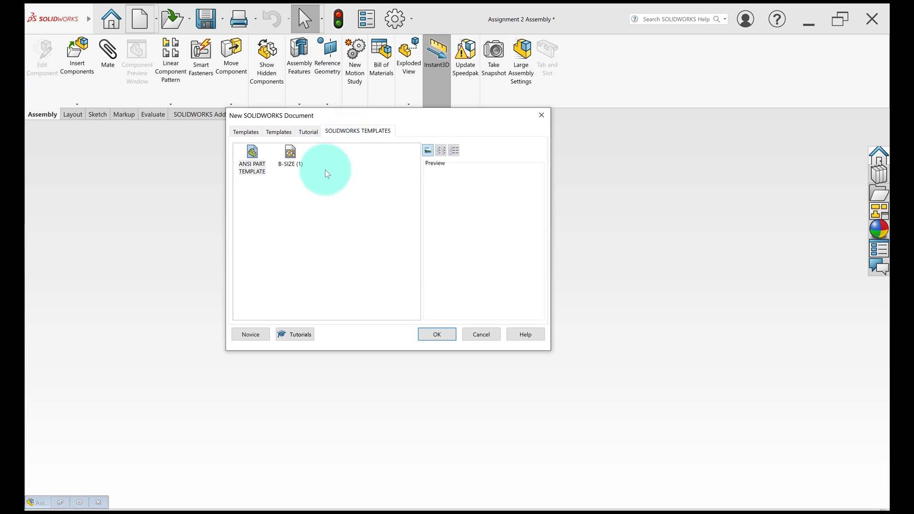
click(244, 337)
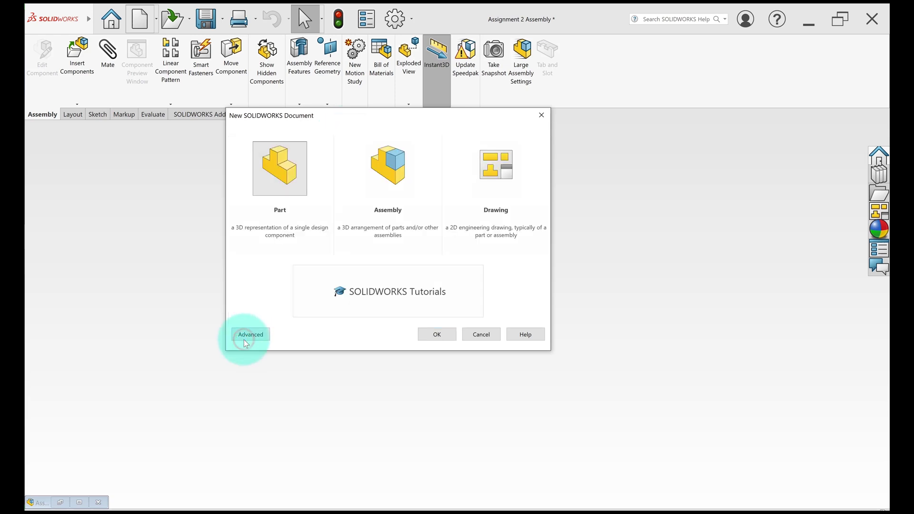
click(250, 336)
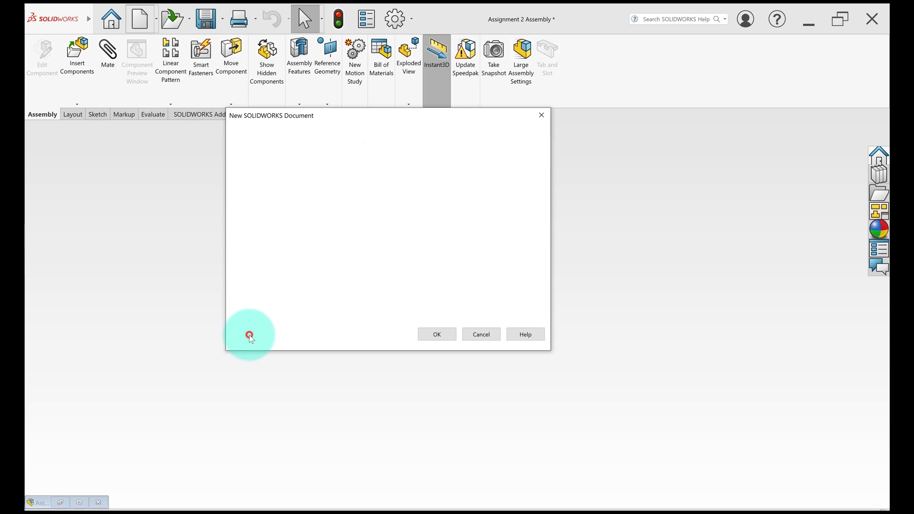
click(239, 134)
click(360, 133)
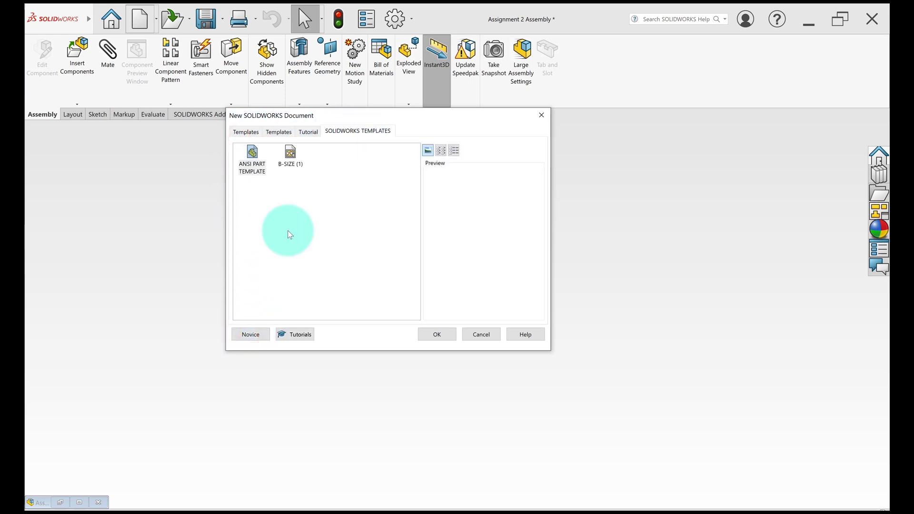
double_click(253, 154)
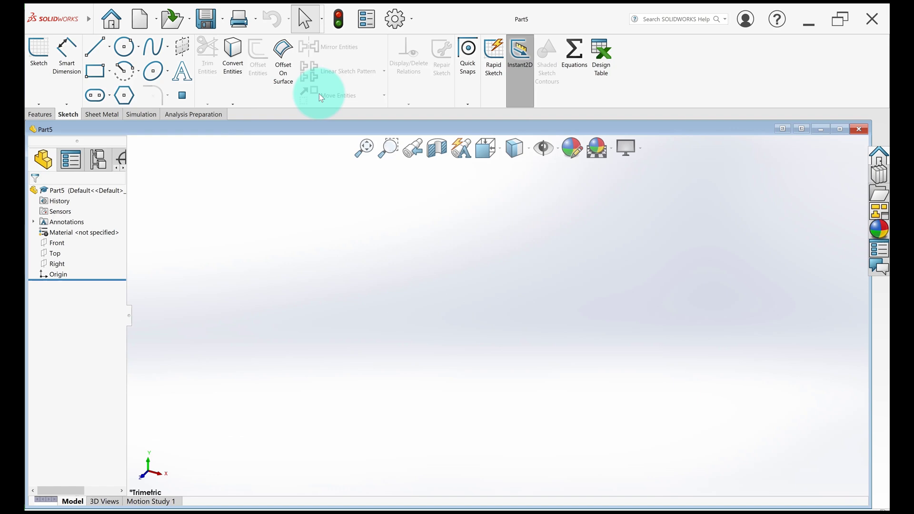
Examine the part's document properties for the Angle, Arc Length and Ordinate dimension styles, and leave the settings without applying changes.
click(409, 27)
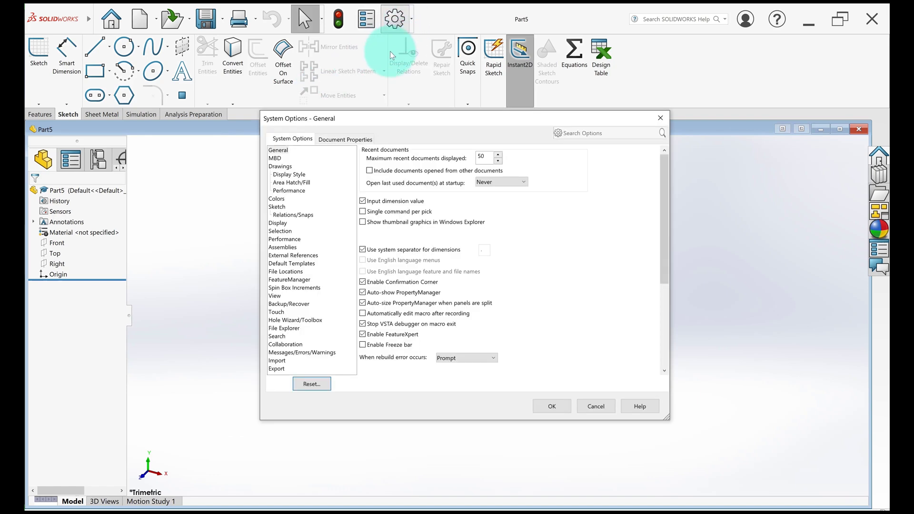
click(333, 138)
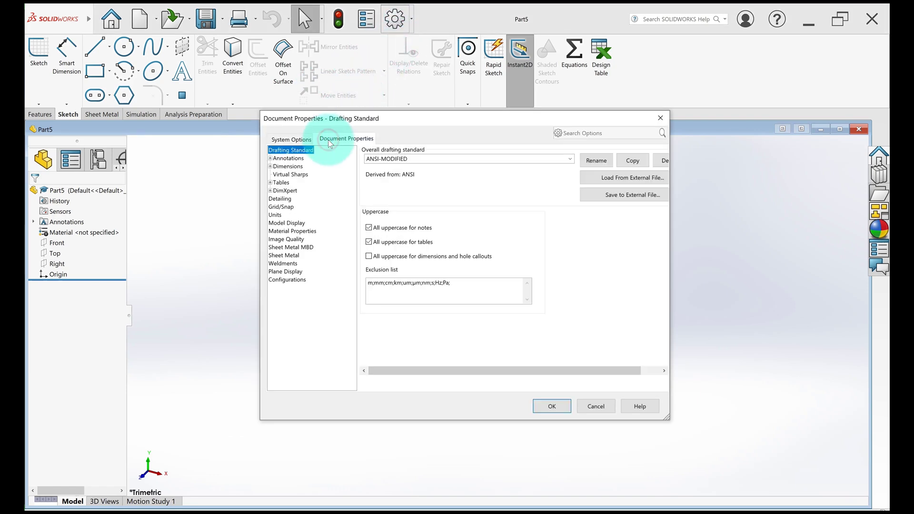
click(270, 166)
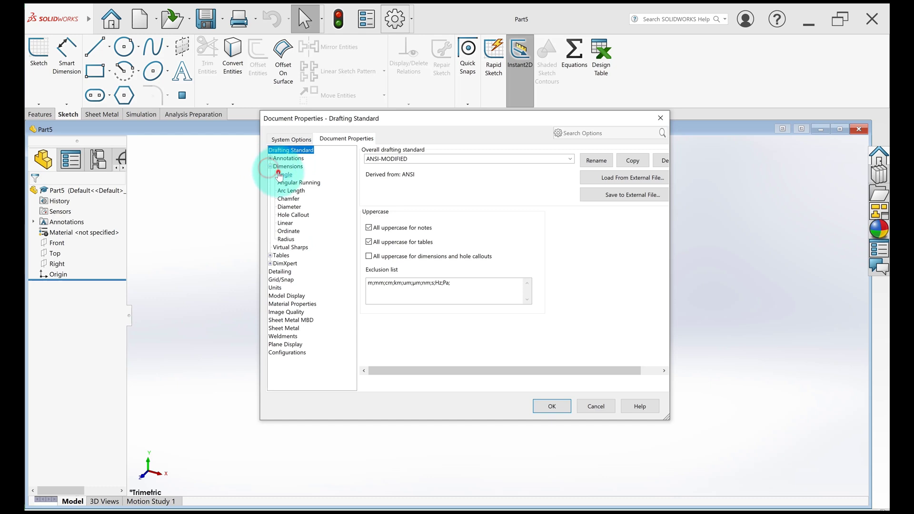
click(284, 174)
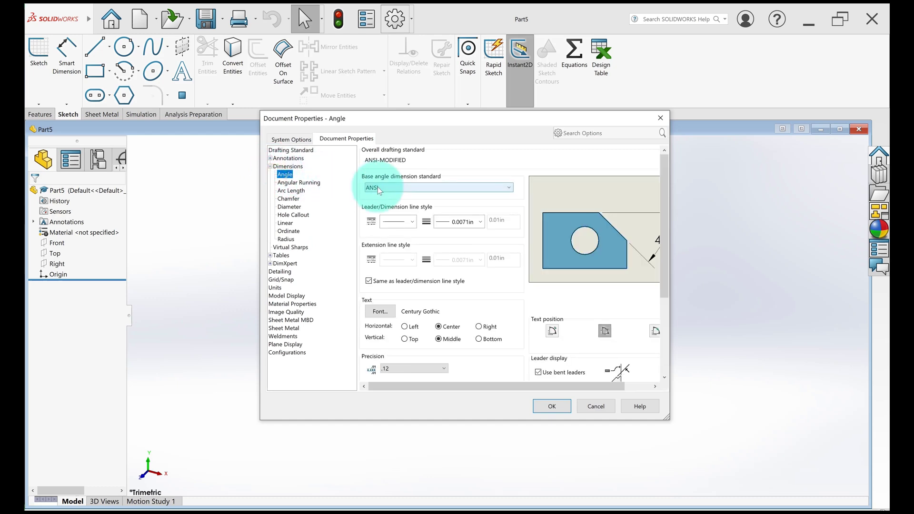
click(291, 190)
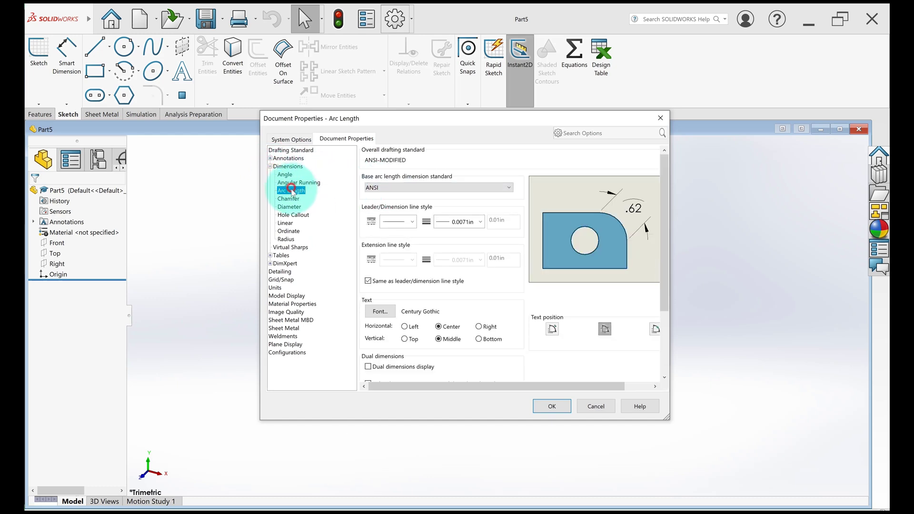
click(288, 231)
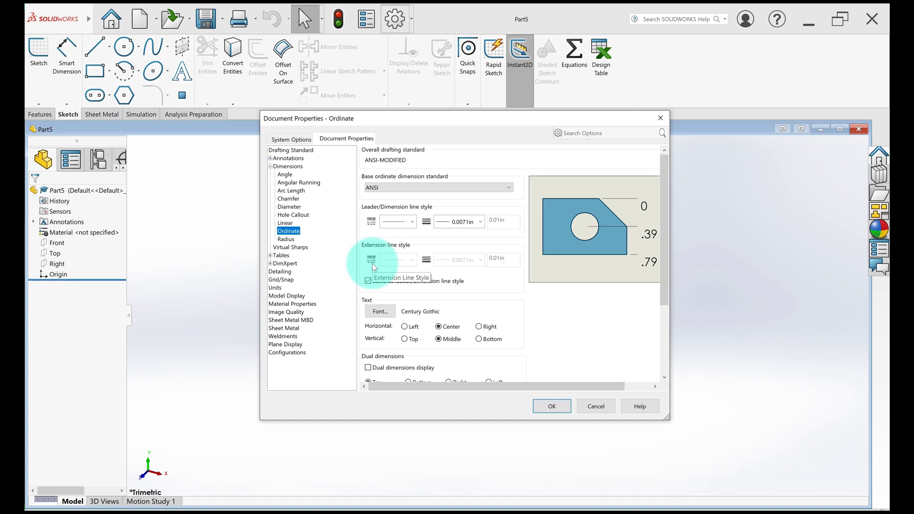
click(598, 410)
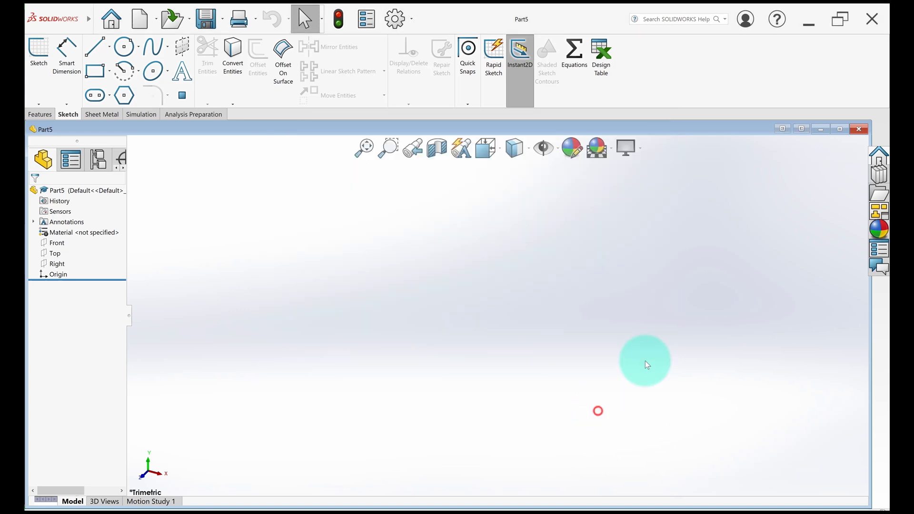
Close the new part and create a drawing from the B-SIZE (1) template in the SOLIDWORKS TEMPLATES group.
click(859, 130)
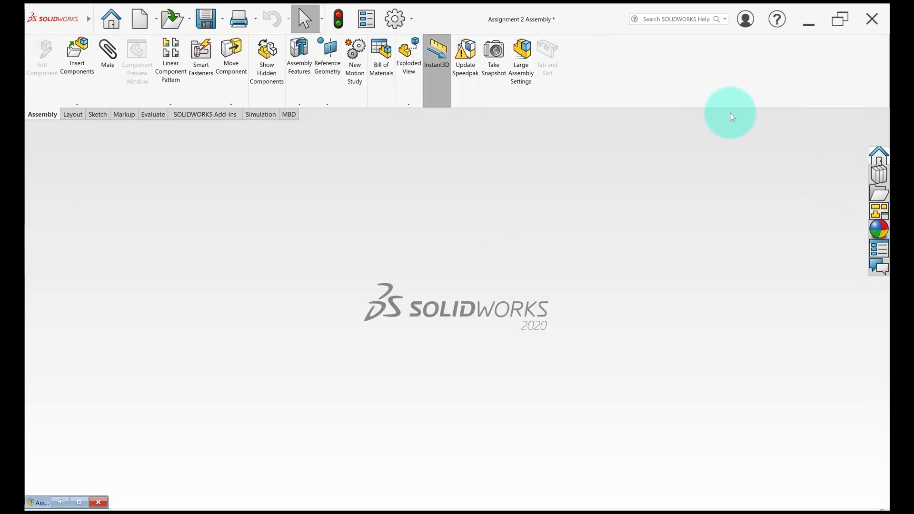
click(139, 19)
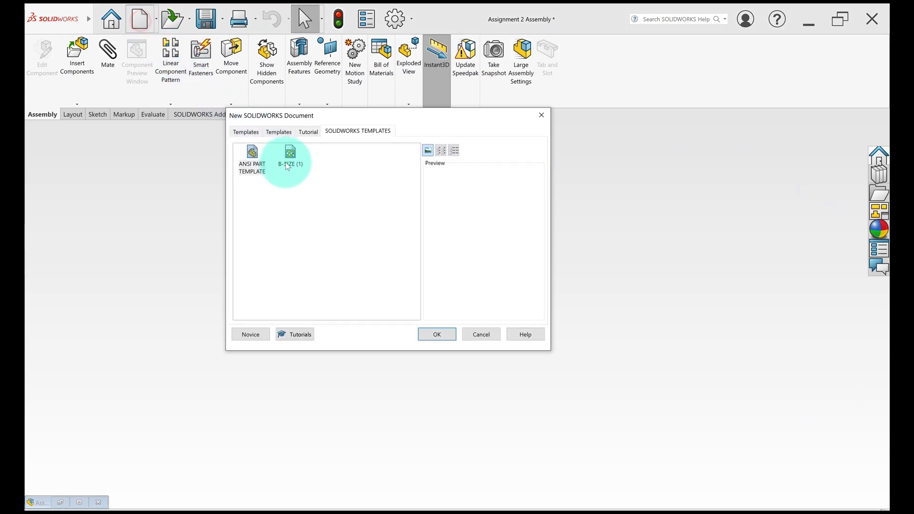
click(289, 164)
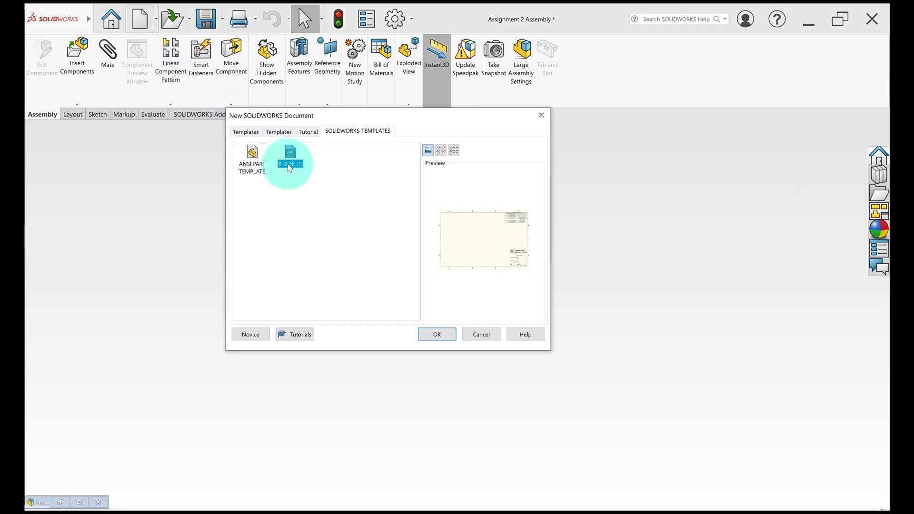
click(445, 333)
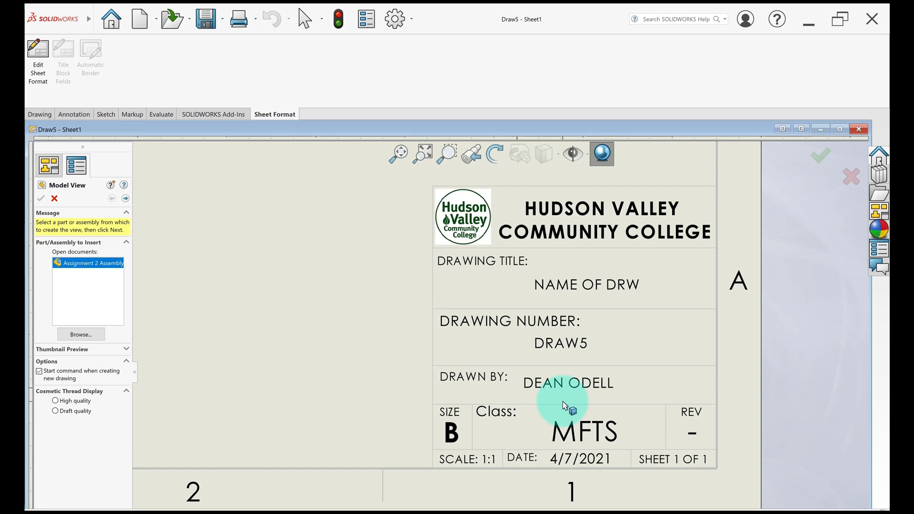
Cancel the Model View command without inserting a part or assembly into the drawing.
click(497, 397)
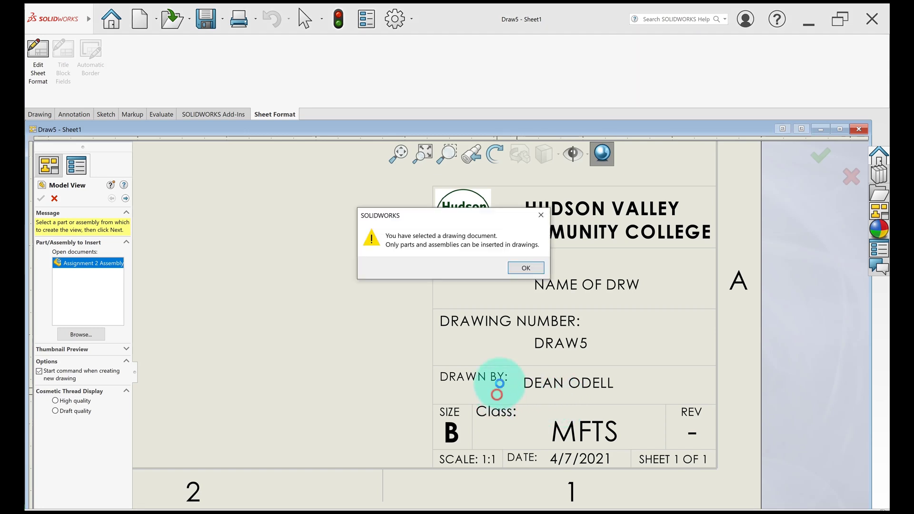
click(529, 265)
click(54, 198)
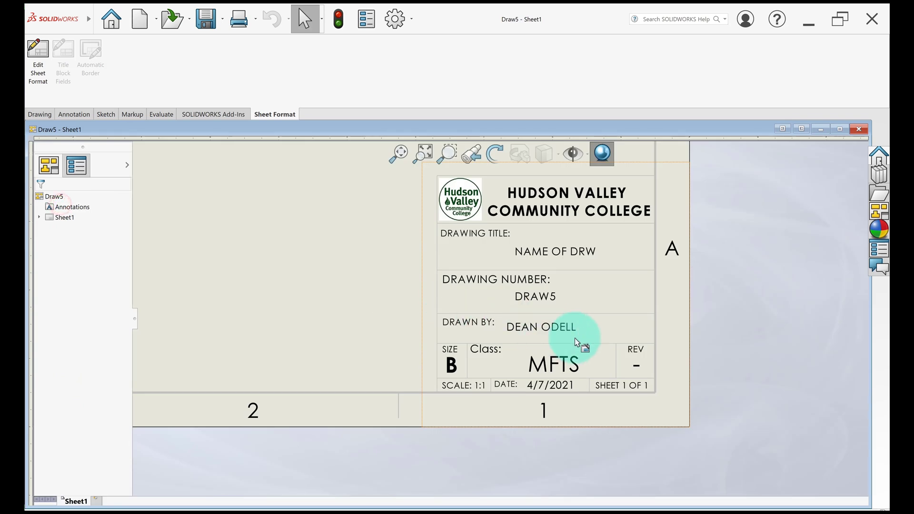
Open the sheet's title block data to check the editable drawing title and class fields, and close it without entering values.
click(574, 338)
click(575, 339)
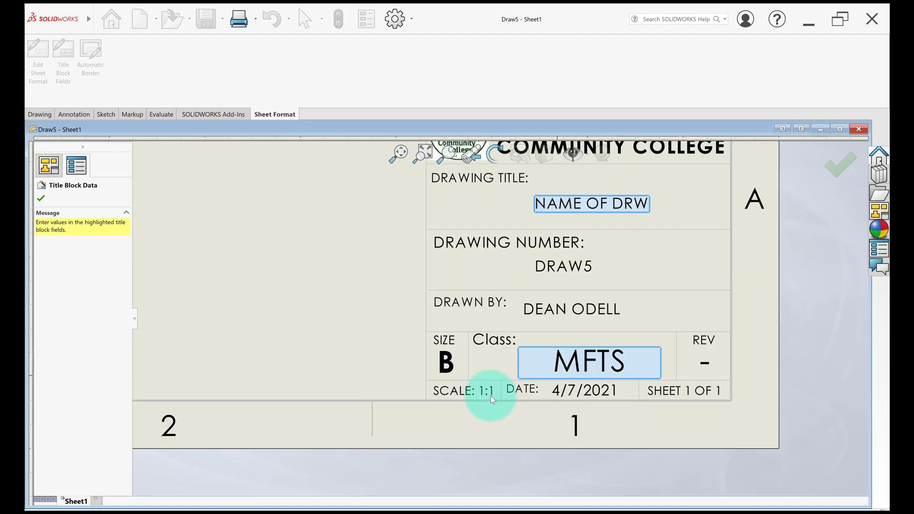
click(38, 200)
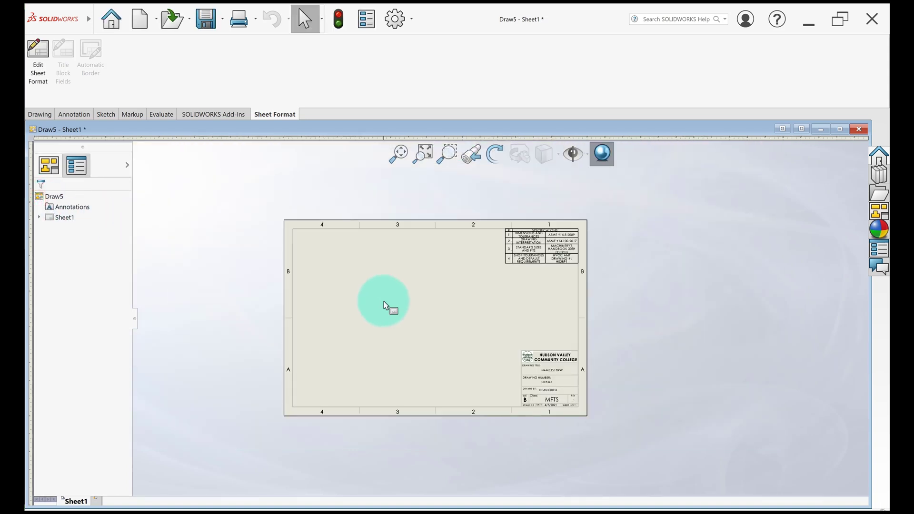
scroll(385, 305, up, 3)
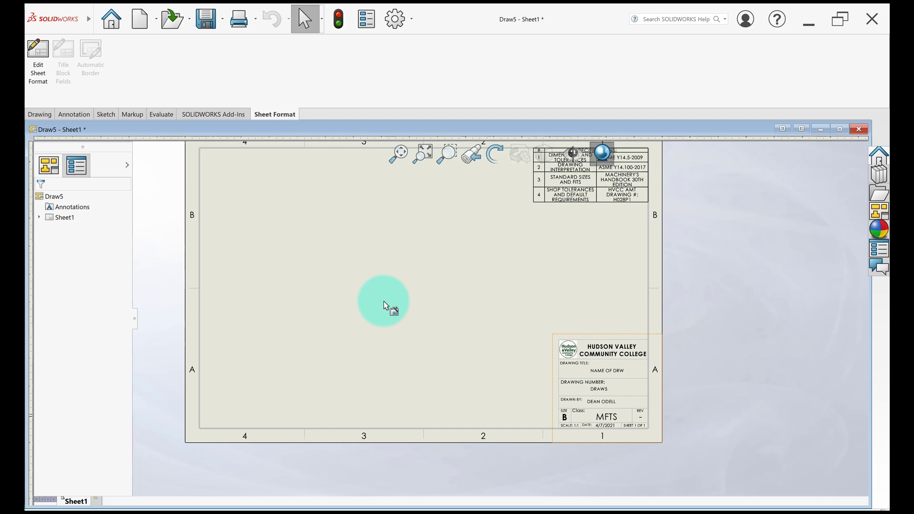
key(f)
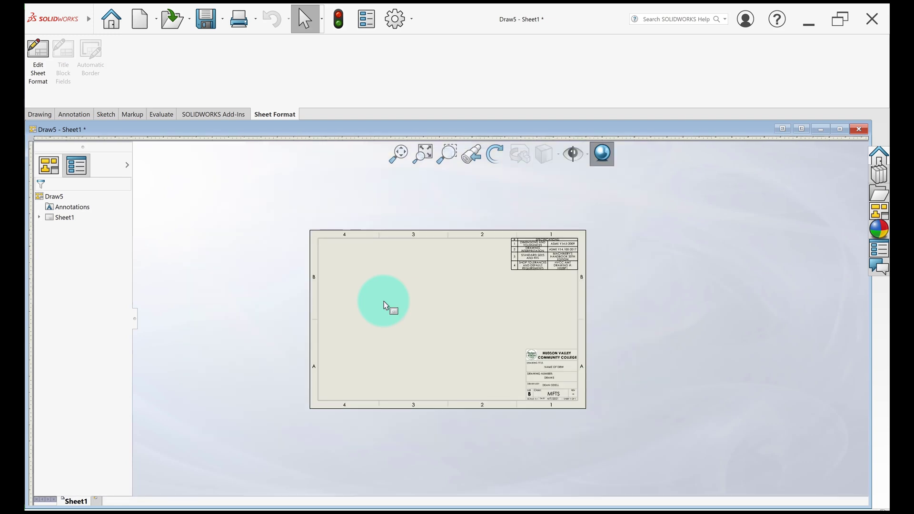
scroll(385, 300, up, 2)
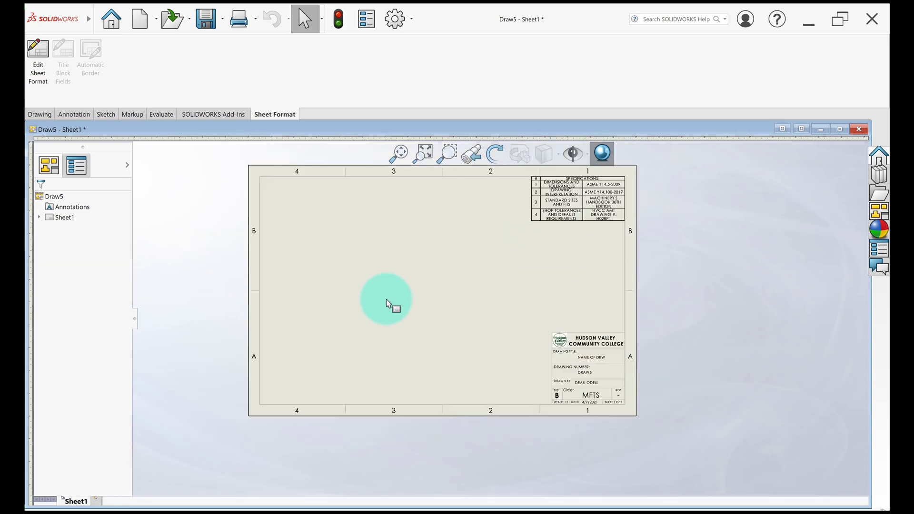
key(ctrl+Left)
key(ctrl+Down)
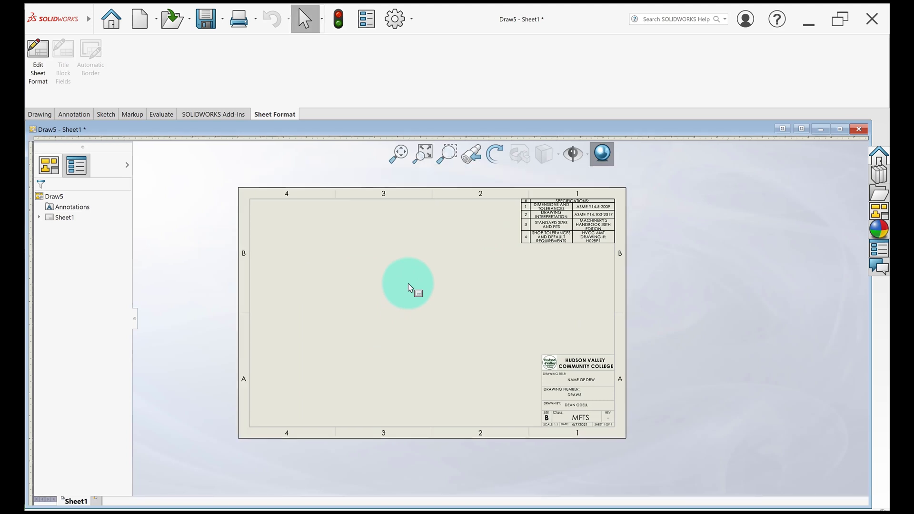